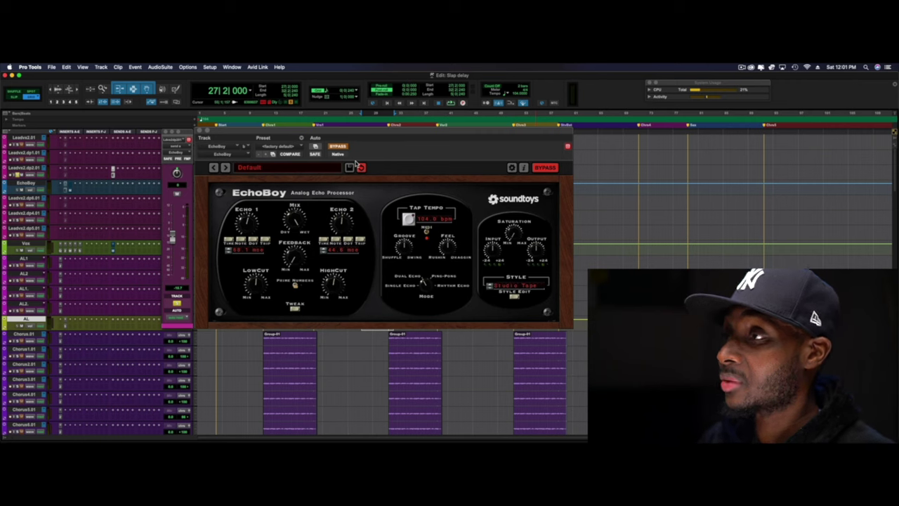
Play the vocal section from bar 27 with EchoBoy bypassed and again with EchoBoy enabled.
key("space")
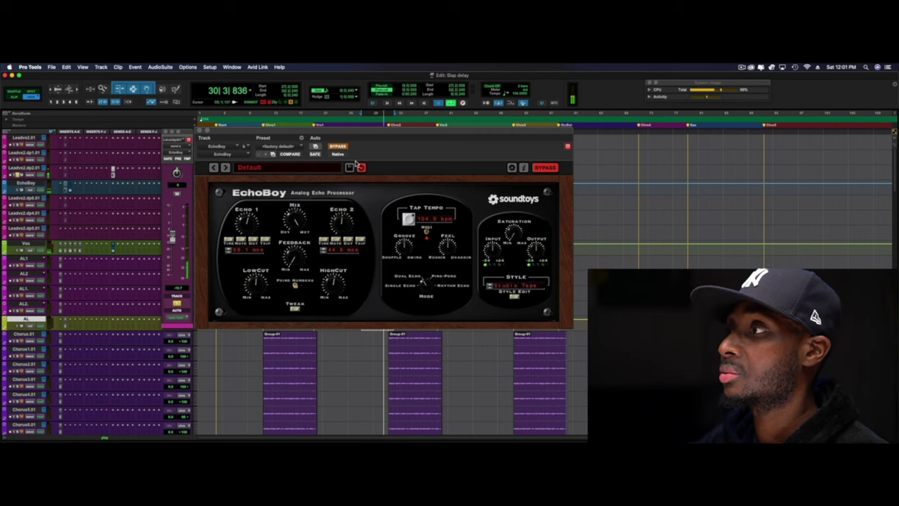
key("space")
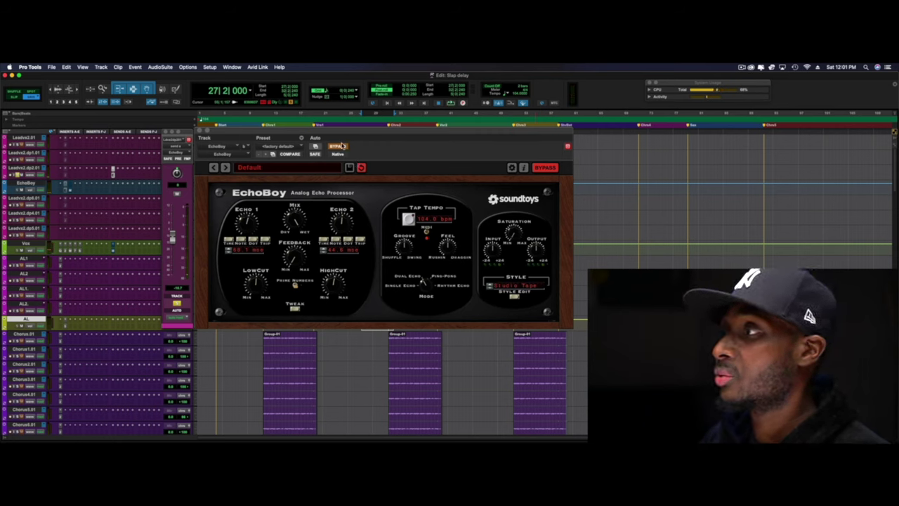
left_click(339, 147)
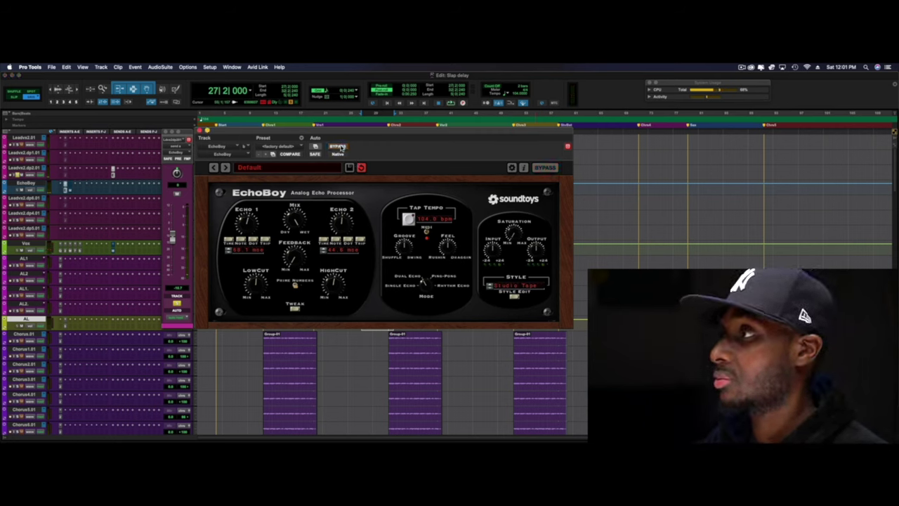
key("space")
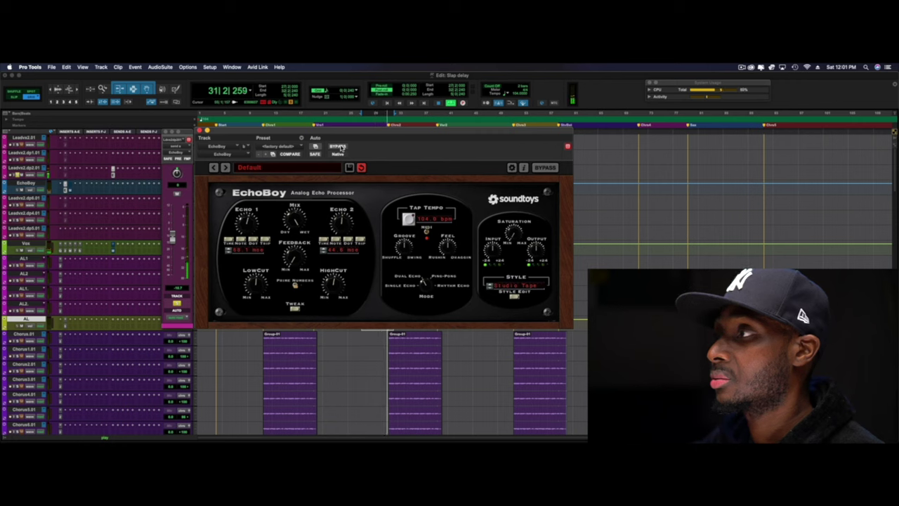
key("space")
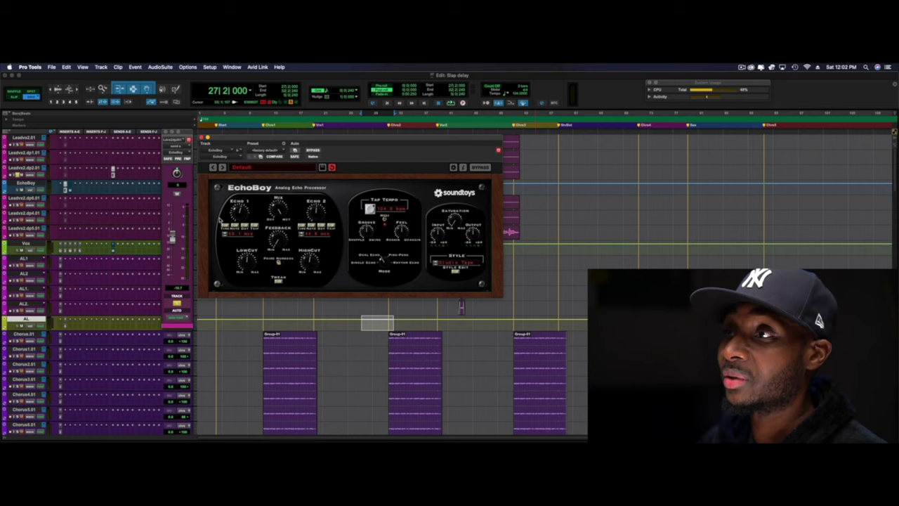
Examine the settings of the Manny Marroquin Delay and EchoBoy inserts on the EchoBoy track.
left_click(69, 192)
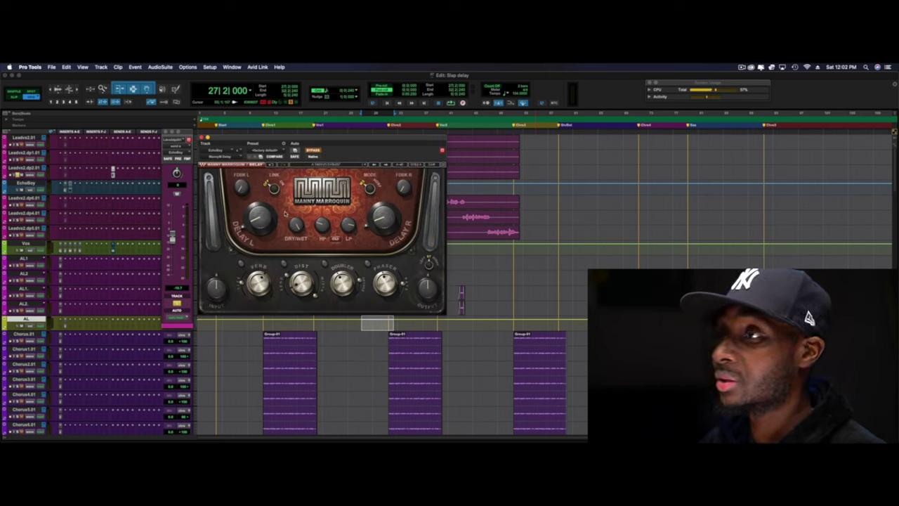
mouse_move(269, 214)
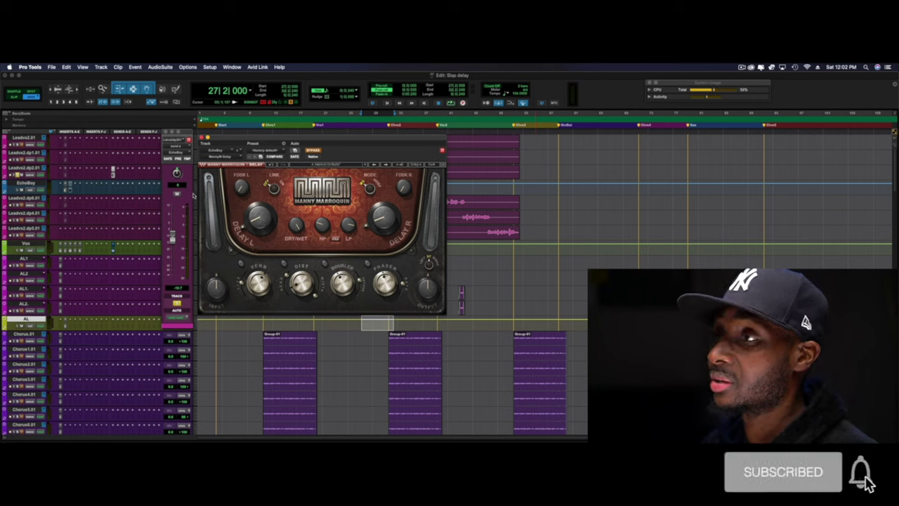
left_click(65, 188)
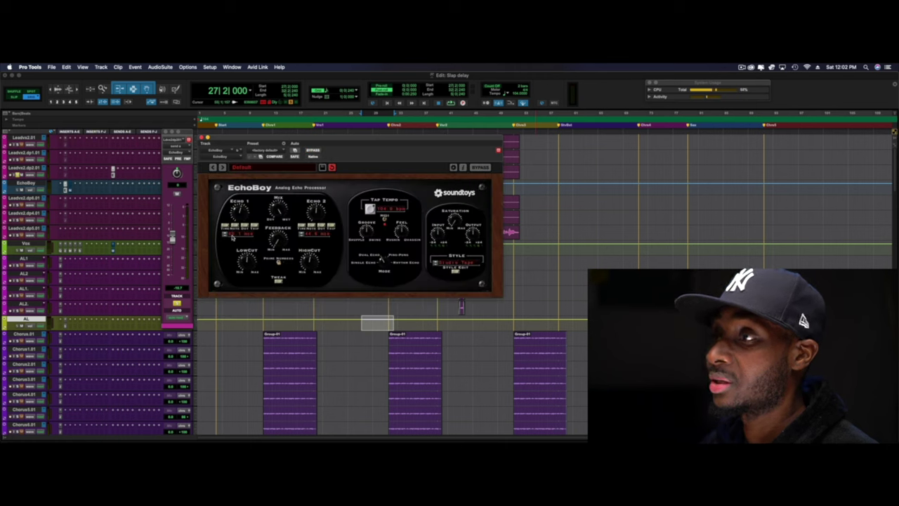
left_click(70, 192)
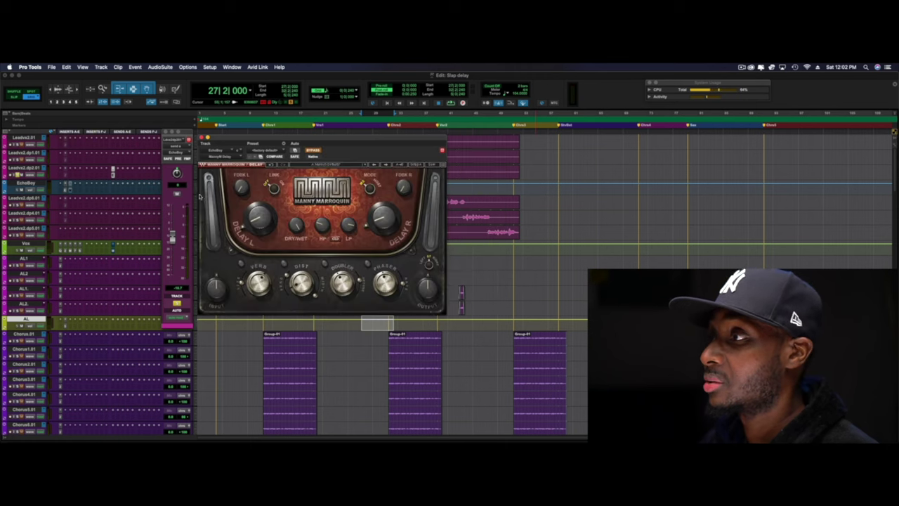
mouse_move(381, 224)
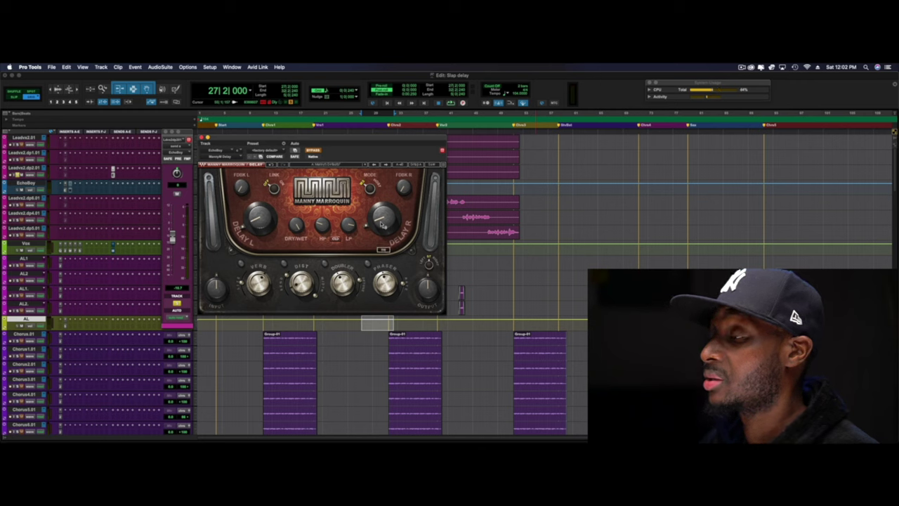
left_click(70, 190)
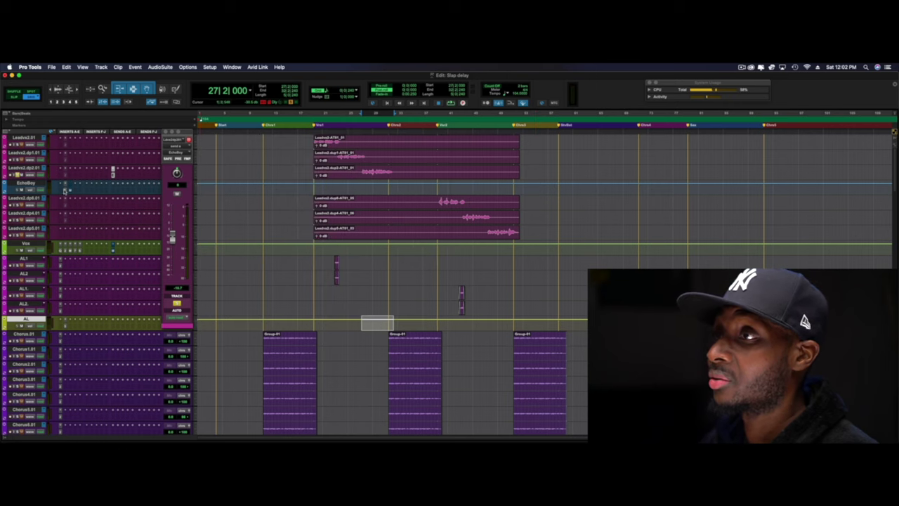
left_click(65, 190)
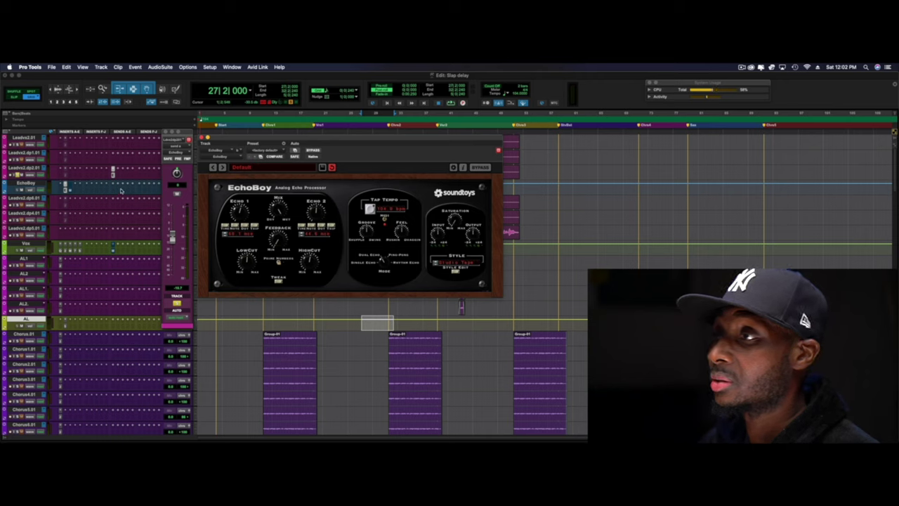
Bypass EchoBoy and audition the vocal section without delay and with only the Manny Marroquin Delay enabled.
left_click(313, 151)
left_click(70, 188)
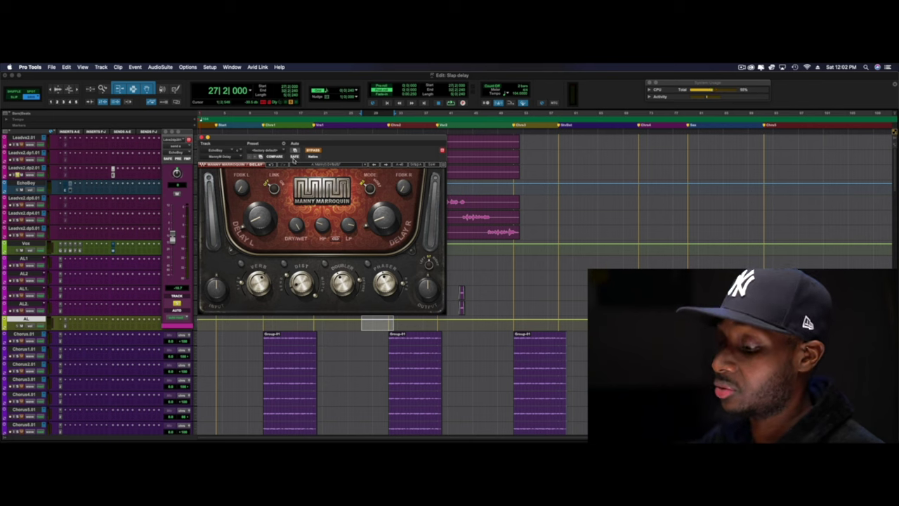
key("space")
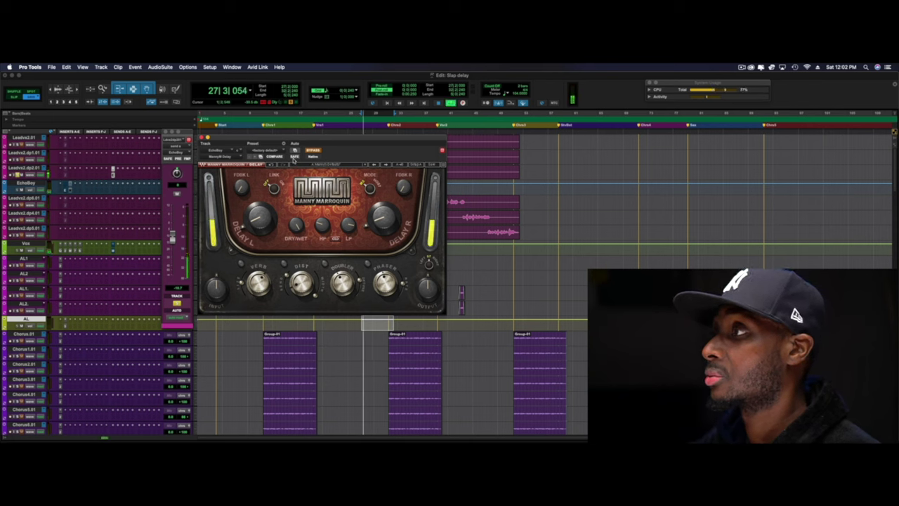
key("space")
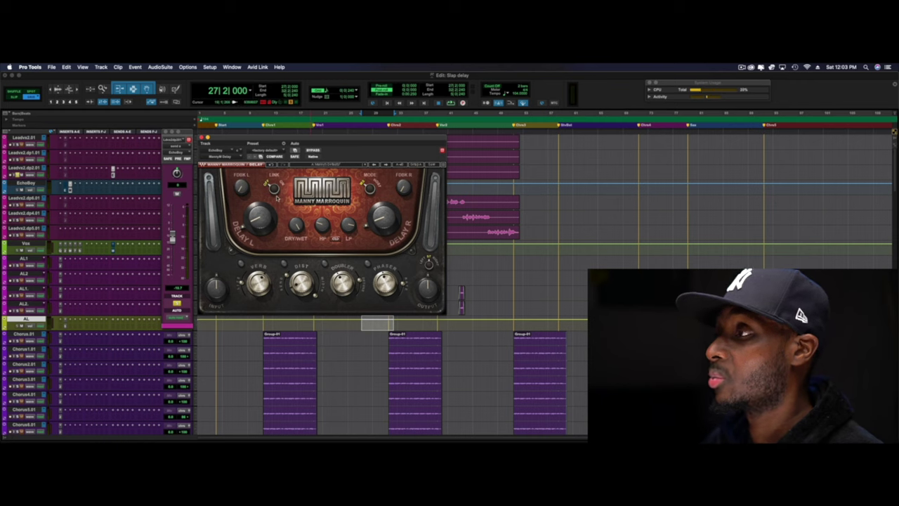
key("space")
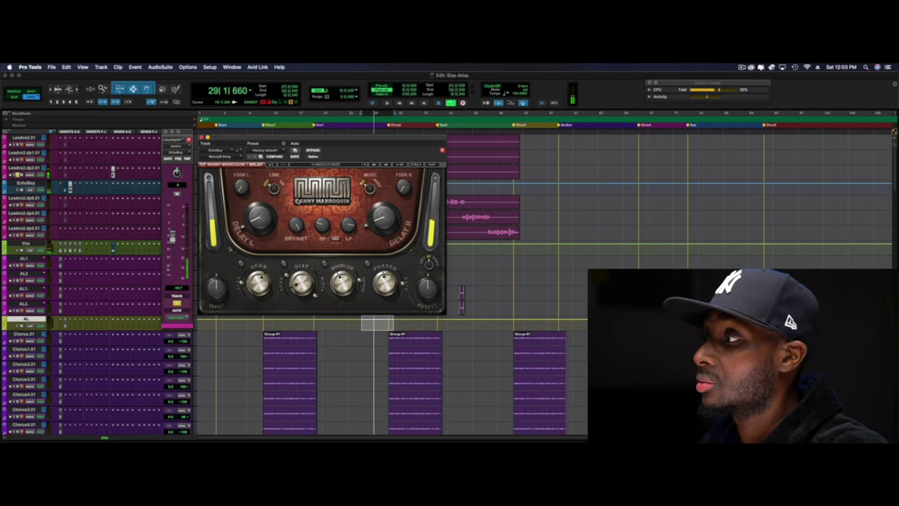
key("space")
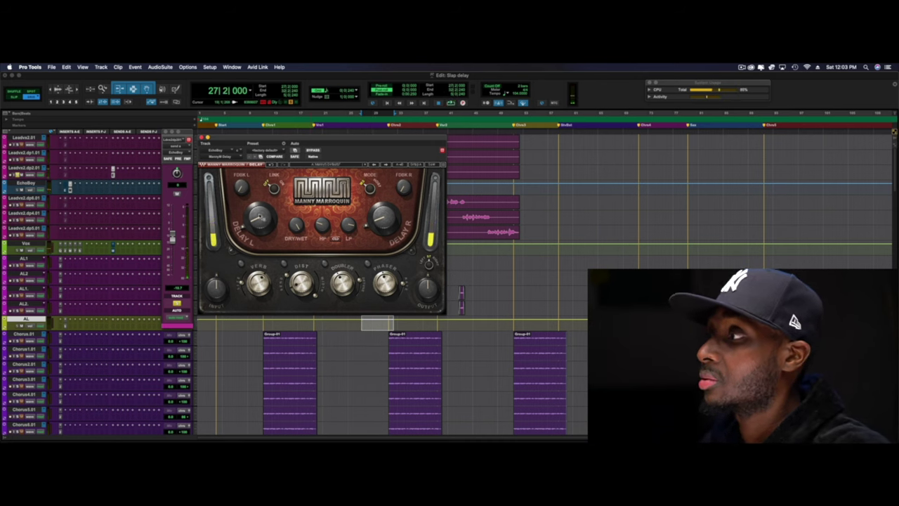
Re-enable EchoBoy, close its window and play the vocal section with both delays active.
left_click(66, 190)
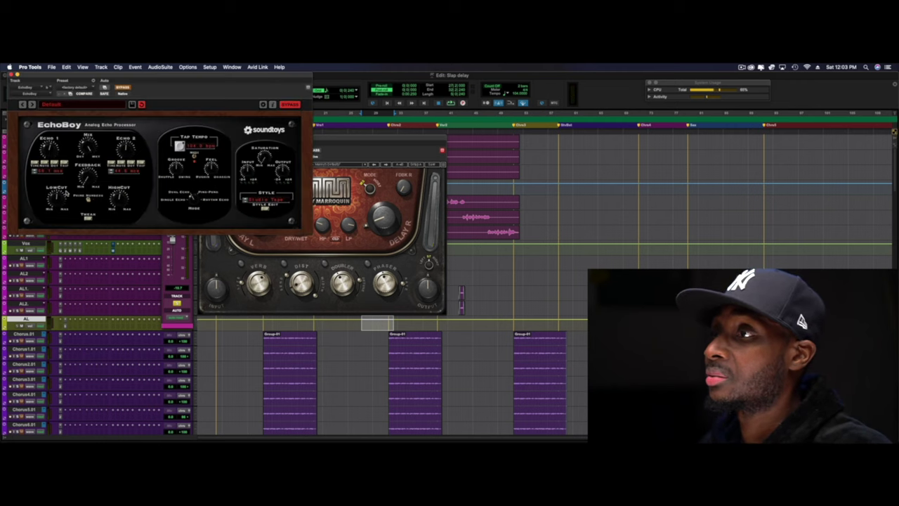
left_click(122, 88)
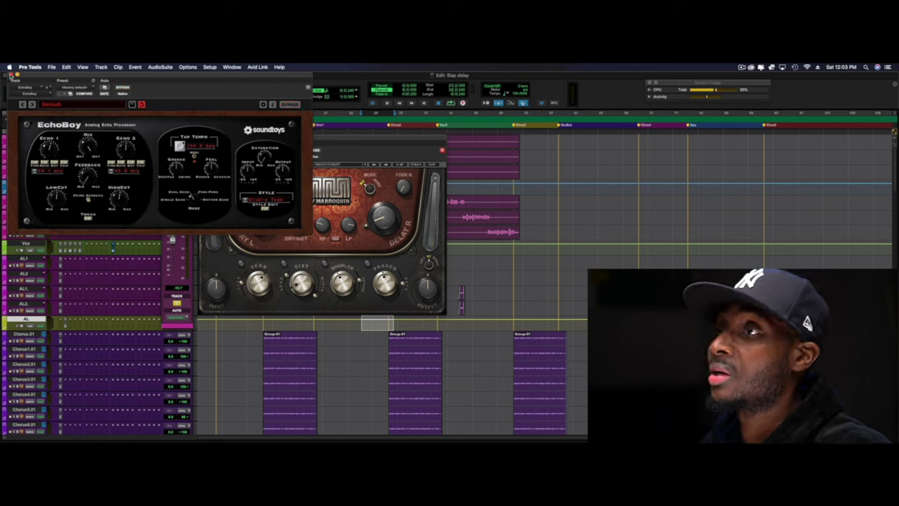
left_click(11, 74)
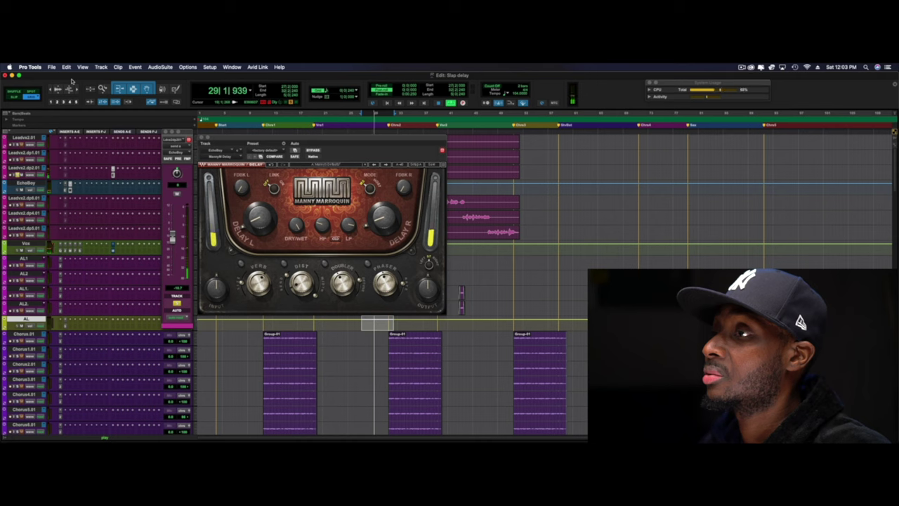
key("space")
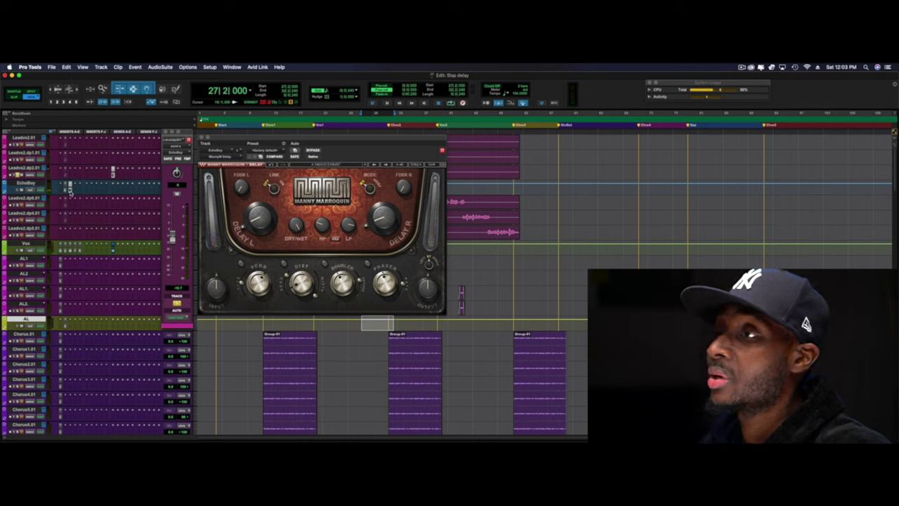
Bypass the Manny Marroquin Delay insert on the EchoBoy track and replay the start of the vocal section.
left_click(70, 189, "super")
key("space")
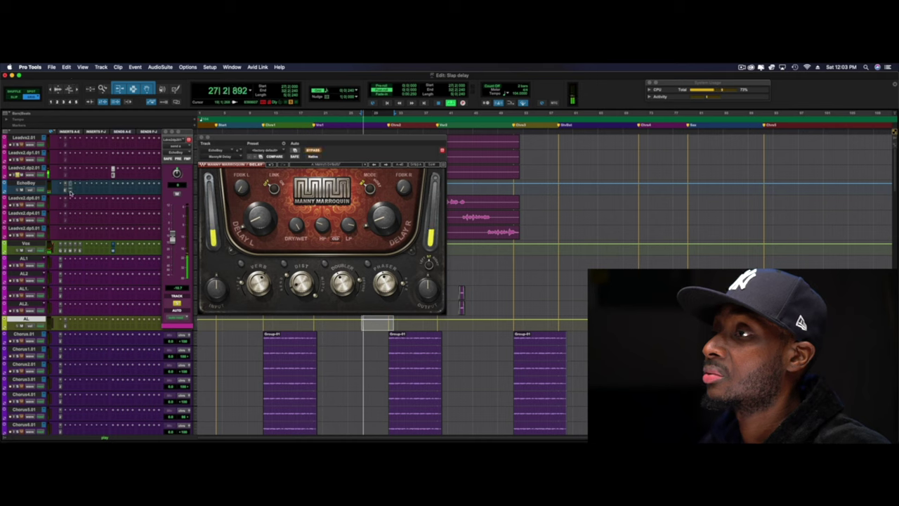
key("space")
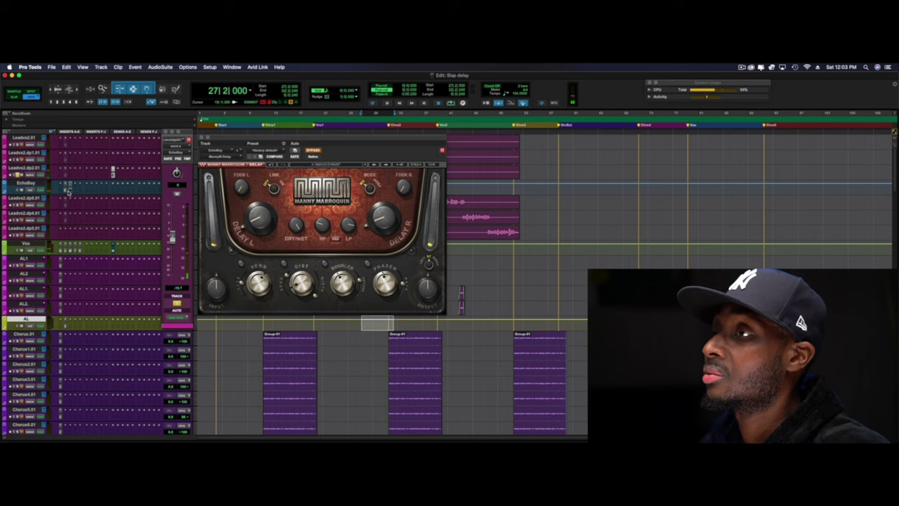
Replay short passages of the vocal section, comparing it with the Manny Marroquin Delay bypassed and enabled.
key("space")
key("space")
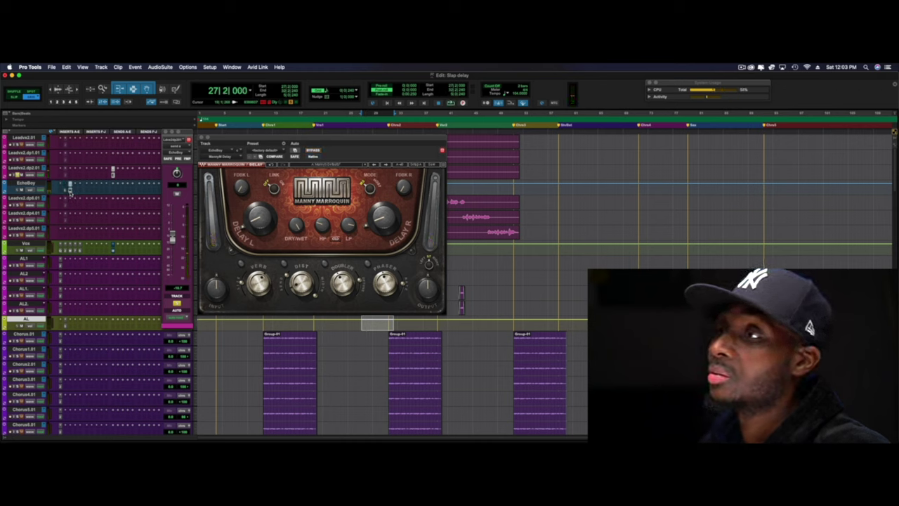
key("space")
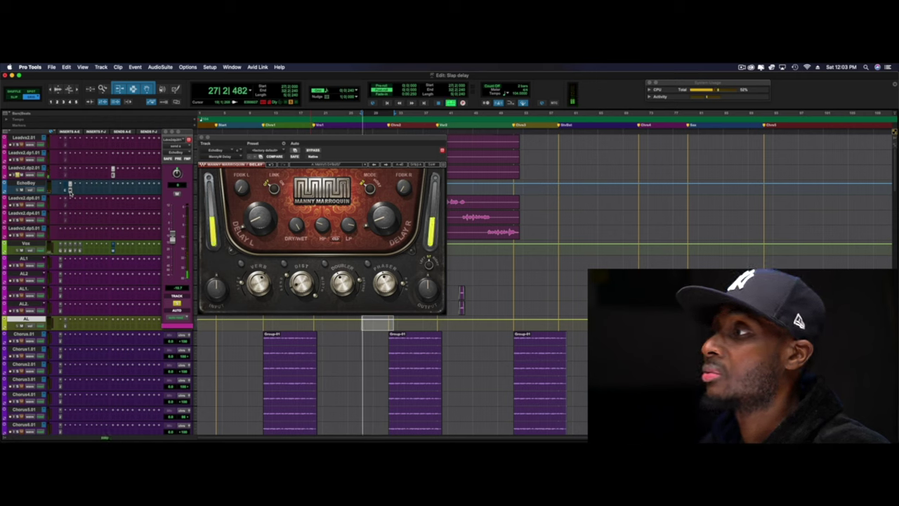
key("space")
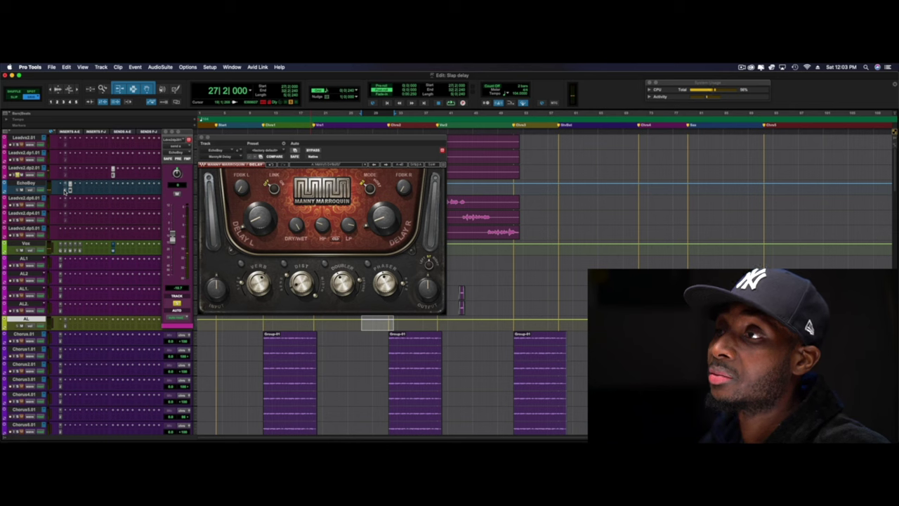
key("space")
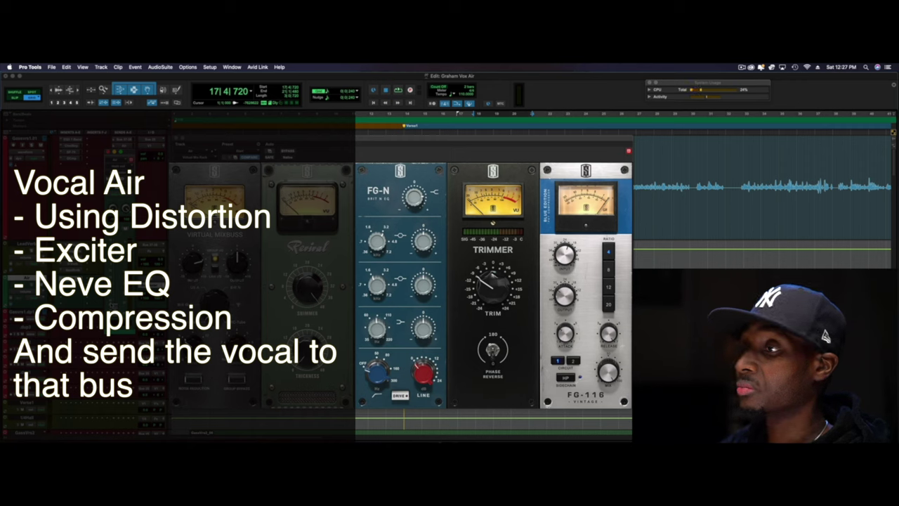
Raise the Air bus fader while playing the vocal from bar 17 in the Graham Vox Air session.
key("space")
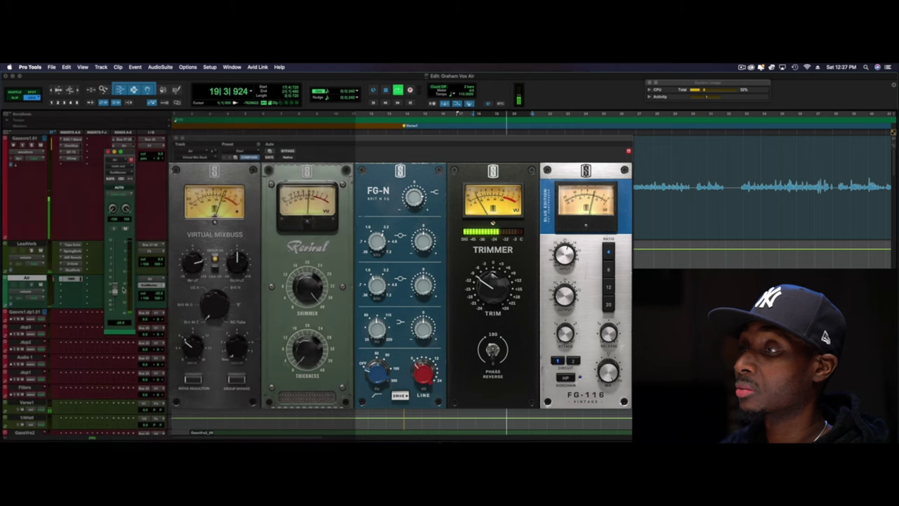
left_click_drag(126, 285, 131, 275)
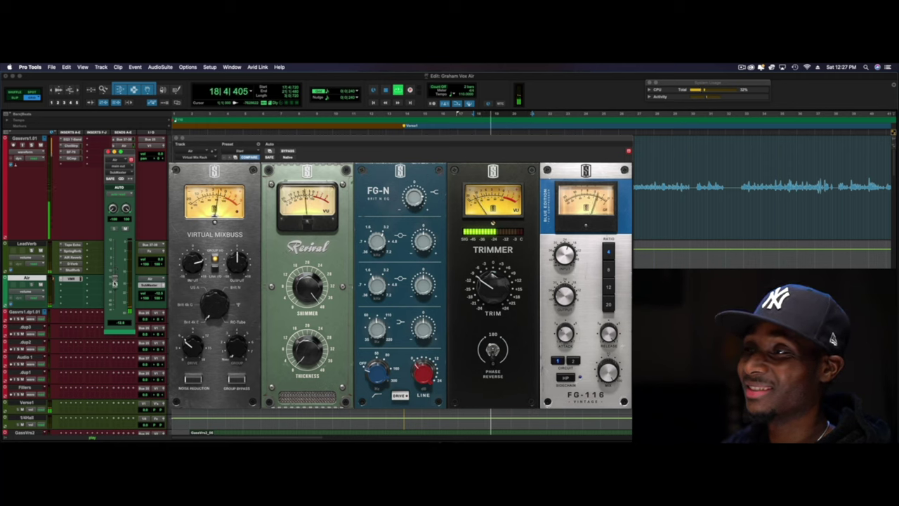
key("space")
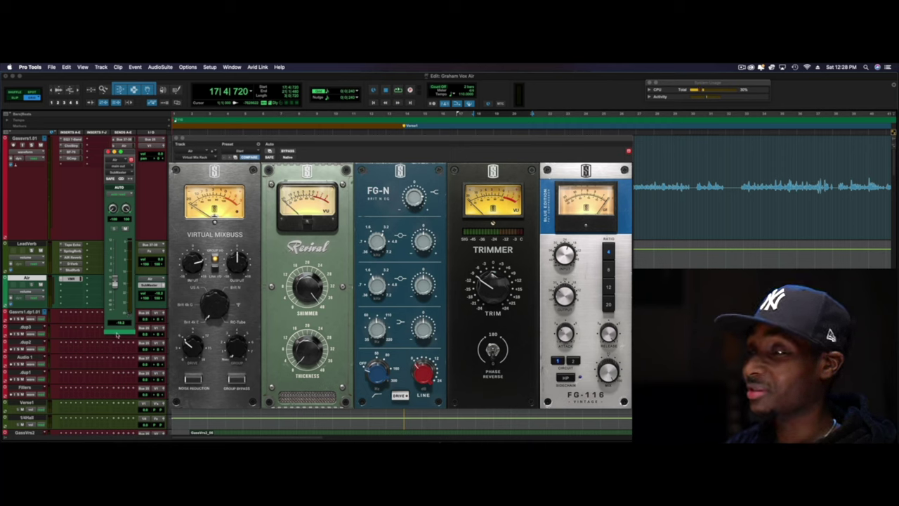
Compare the vocal with the Air bus unmuted and muted over repeated playbacks from bar 17.
key("space")
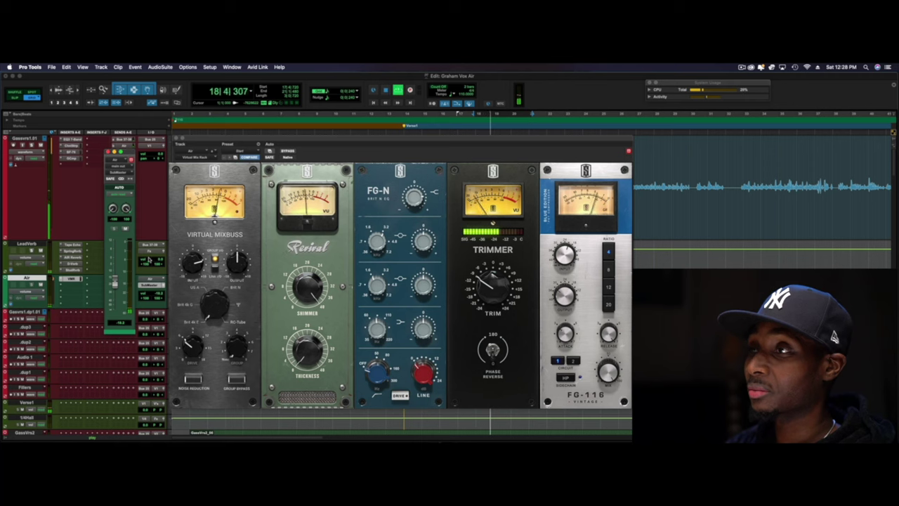
key("space")
key("space")
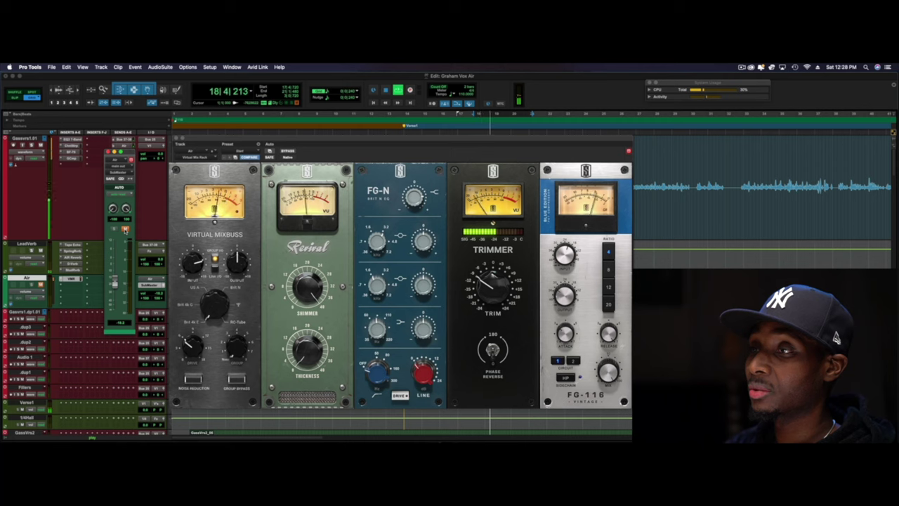
key("space")
key("space")
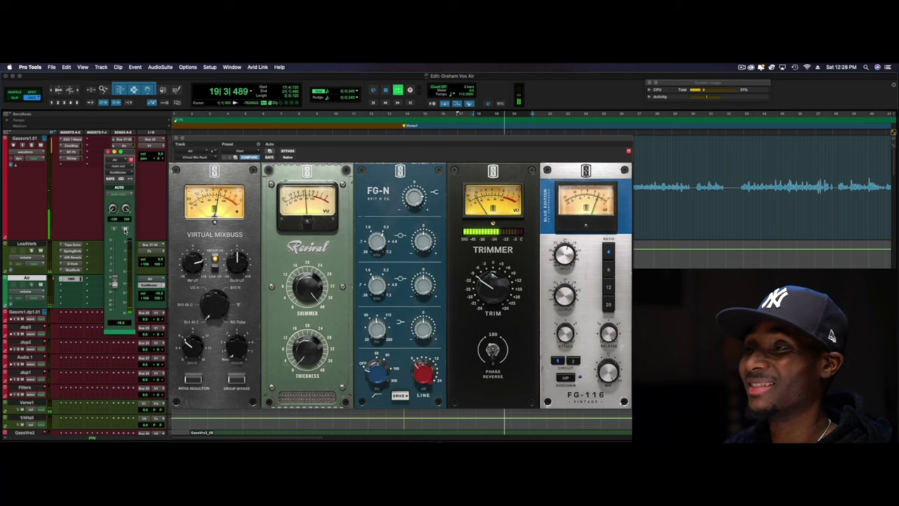
key("space")
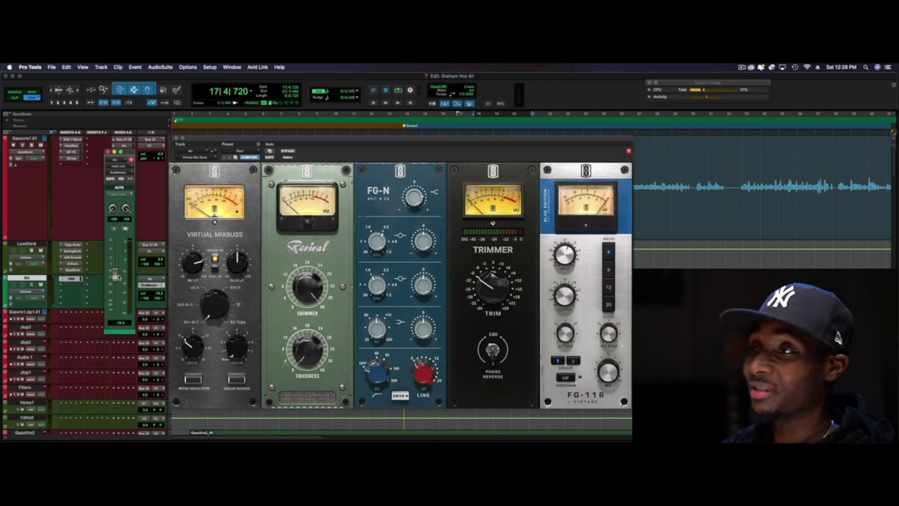
Lower the Air bus fader to blend the effect more subtly under the vocal.
left_click_drag(115, 274, 114, 287)
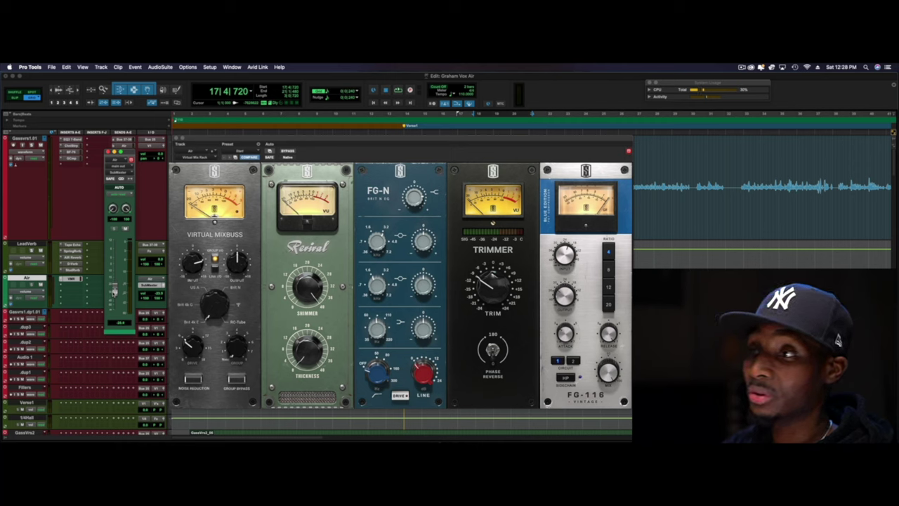
Play the vocal from bar 17 while sweeping the Air bus fader up and back down.
key("space")
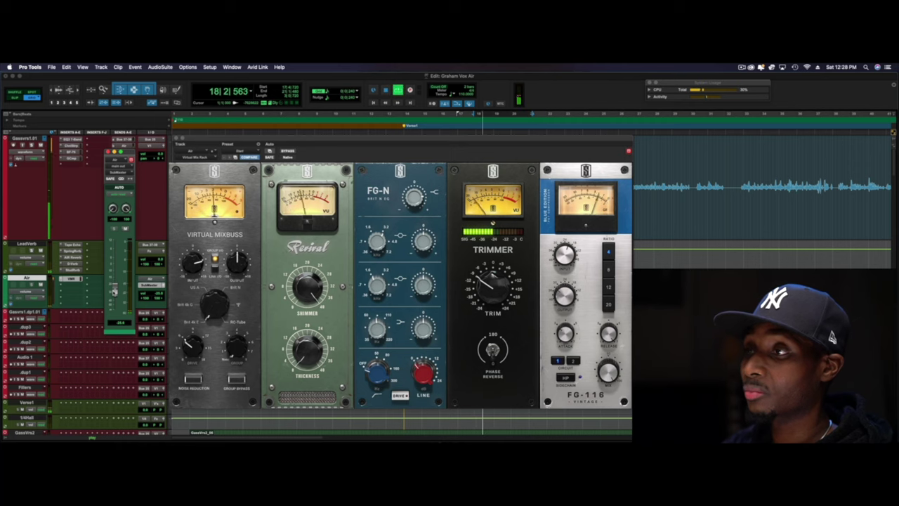
left_click_drag(115, 290, 121, 276)
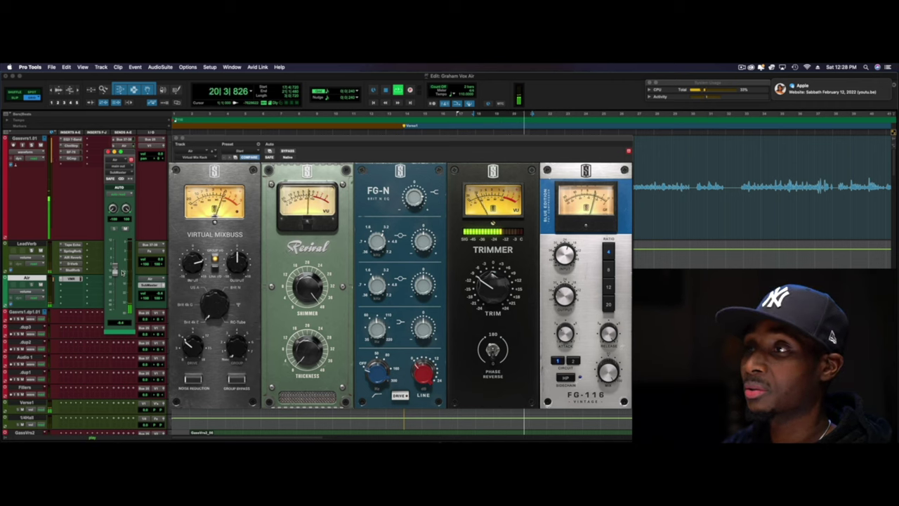
left_click_drag(122, 272, 124, 268)
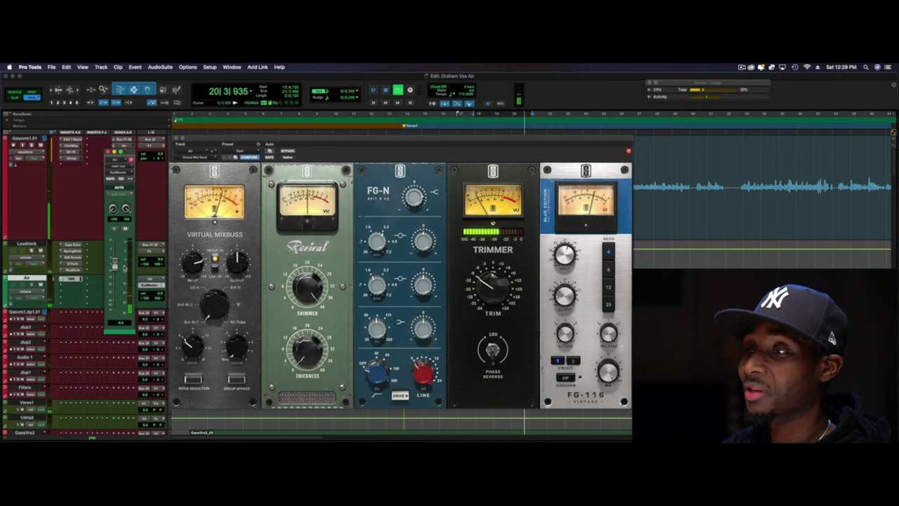
left_click_drag(116, 262, 115, 293)
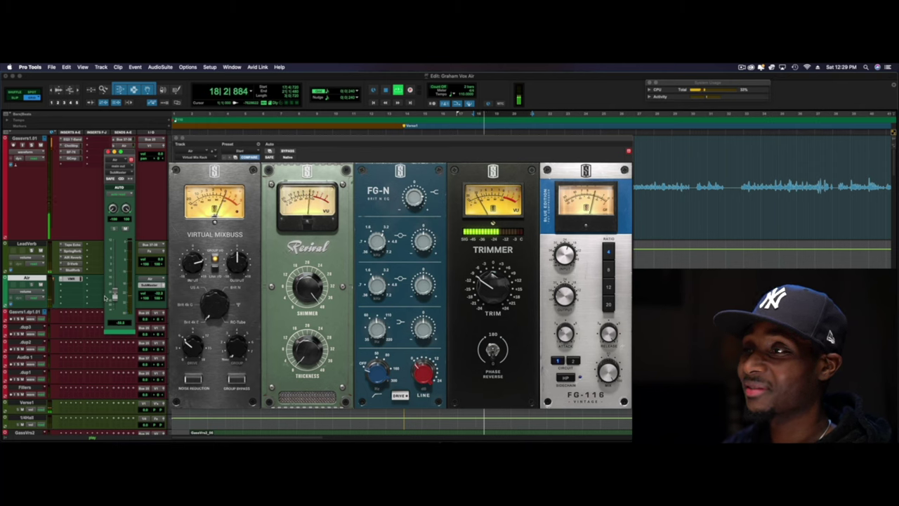
key("space")
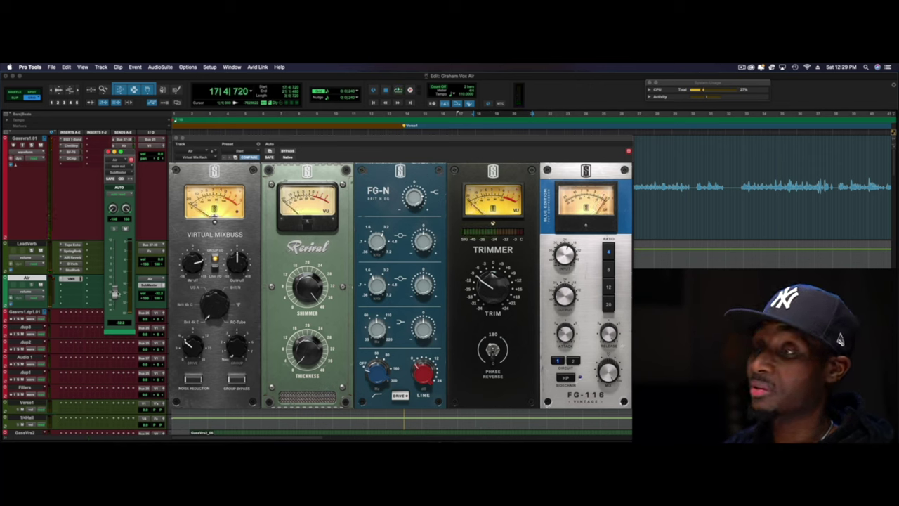
Fine-tune the Air bus fader by ear to a subtle level over repeated playbacks of the vocal.
key("space")
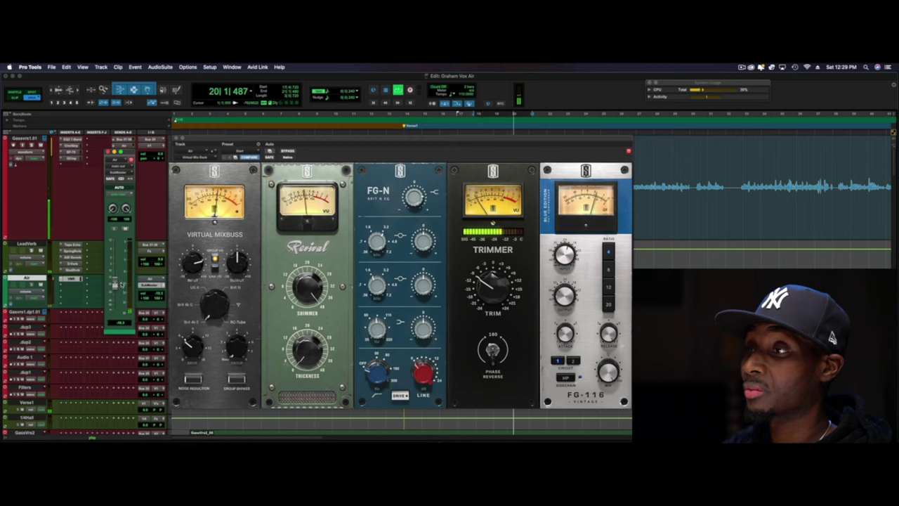
key("space")
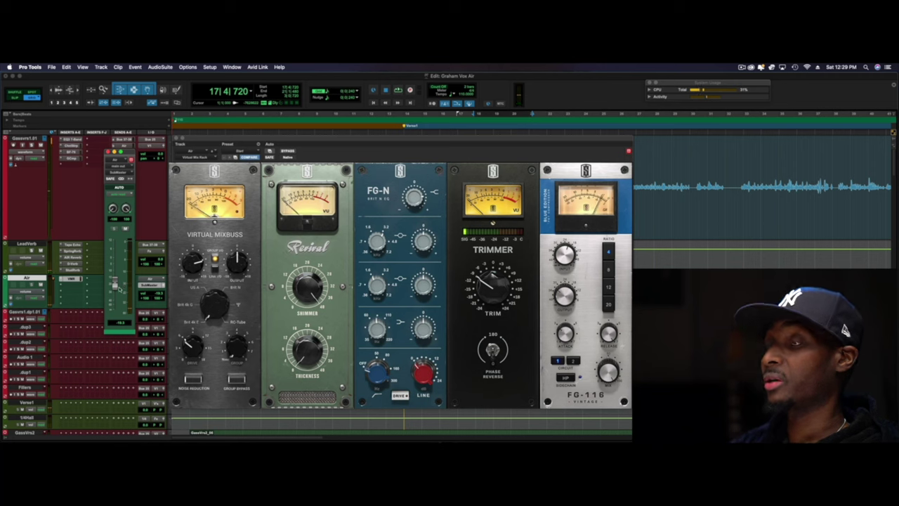
key("space")
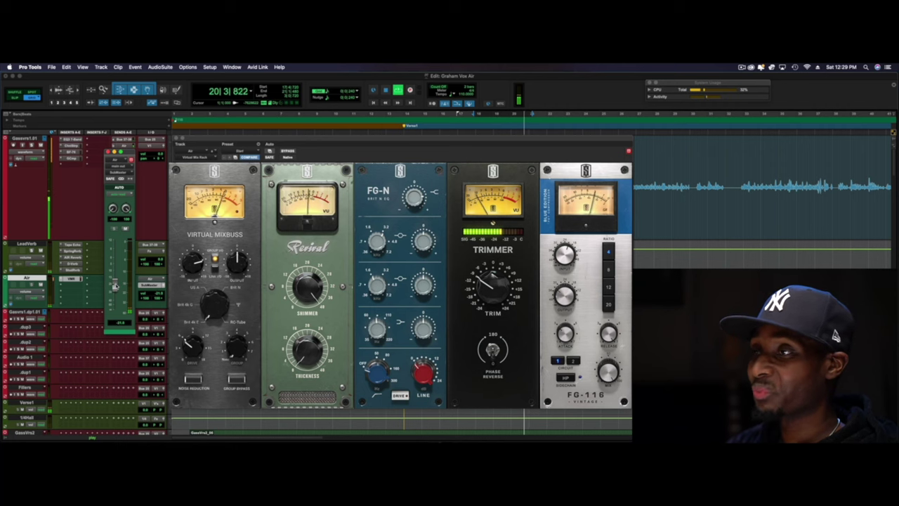
key("space")
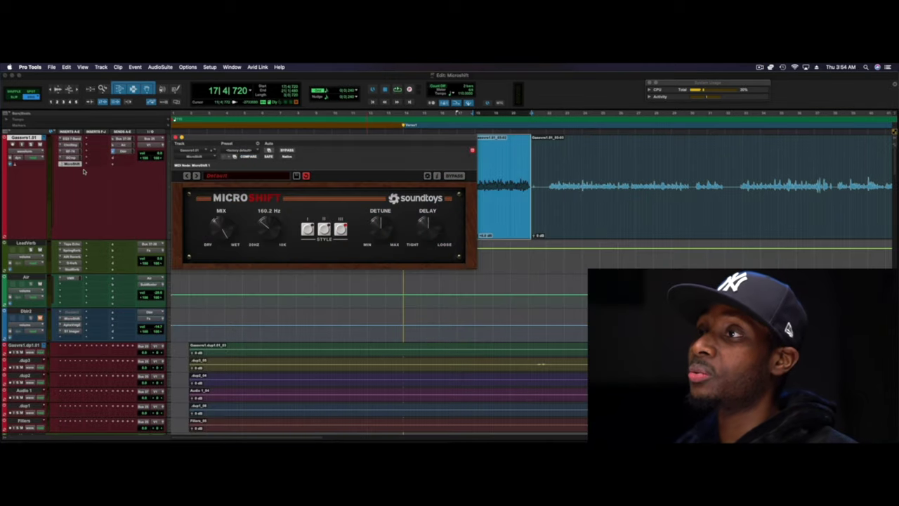
Bypass MicroShift on the lead vocal track and briefly activate the inactive Doubler2 plug-in on the doubler bus.
left_click(73, 165, "super")
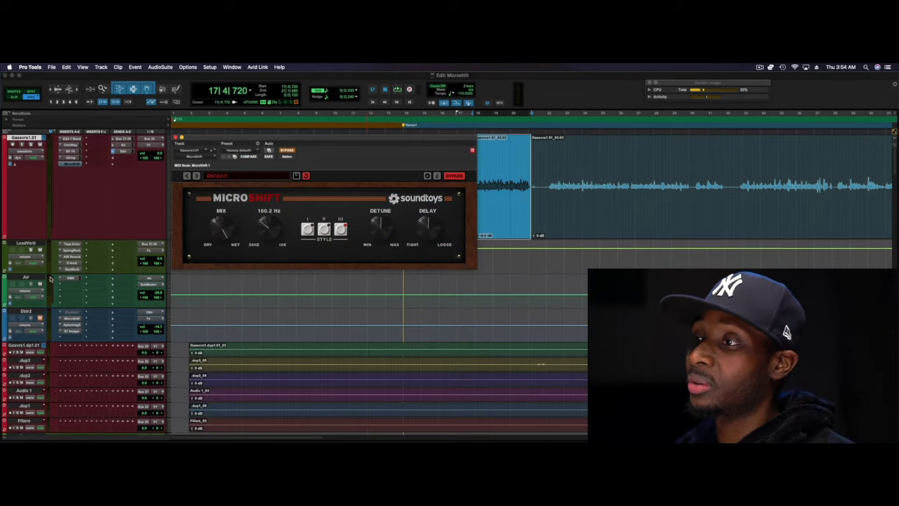
left_click(74, 317)
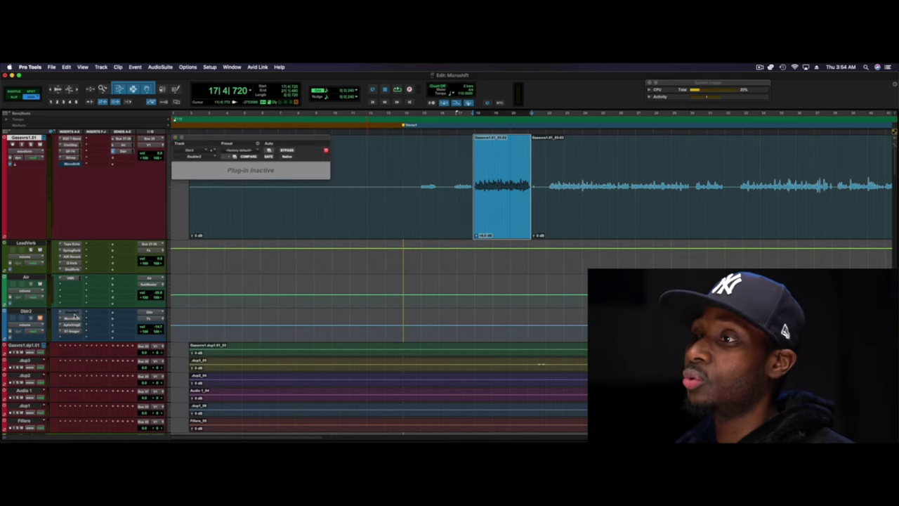
left_click(74, 317, "ctrl+super")
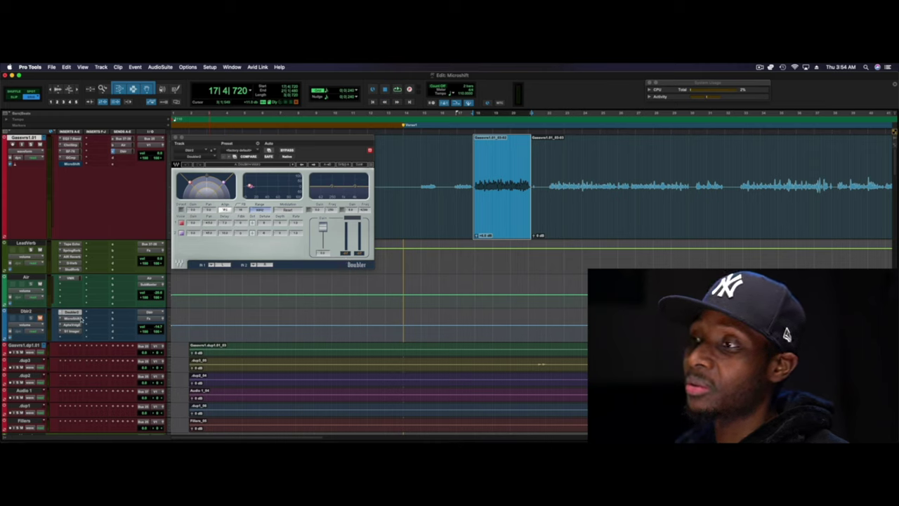
left_click(70, 313, "ctrl+super")
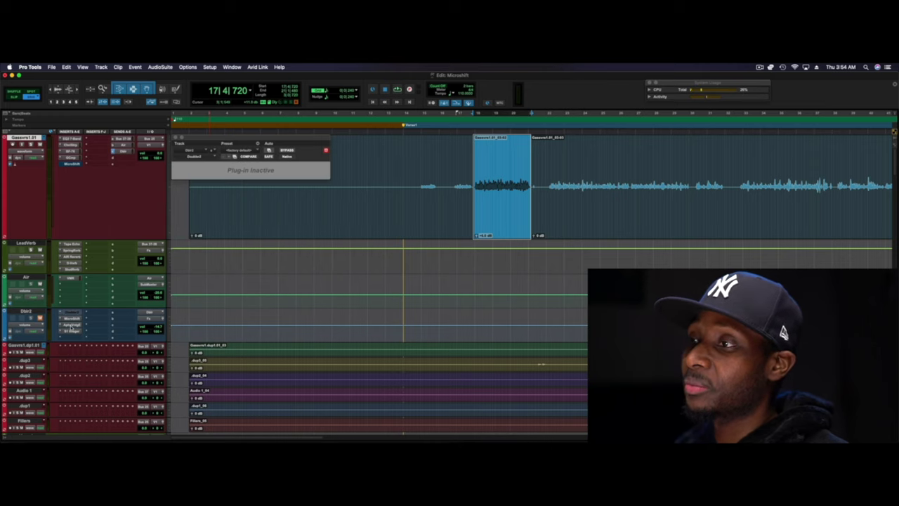
Open MicroShift on the doubler bus and compare the vocal from bar 17 with the bus muted and unmuted.
left_click(73, 320)
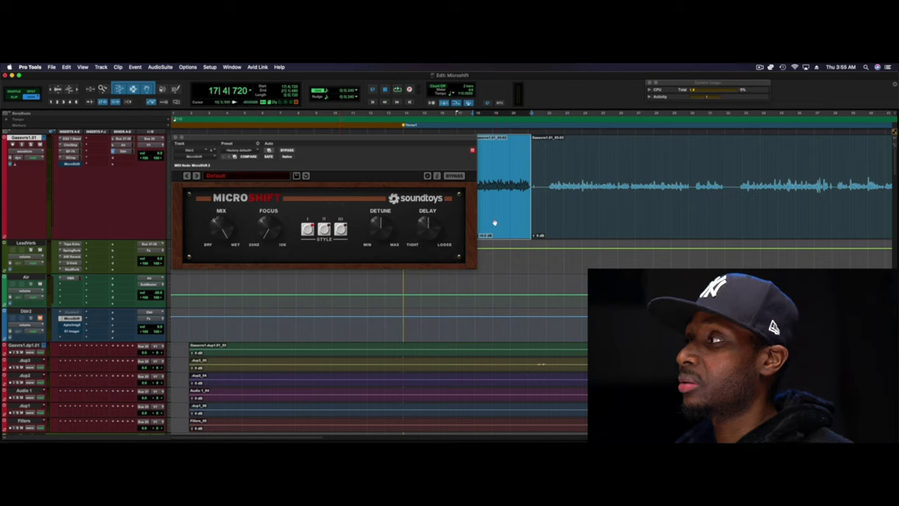
key("space")
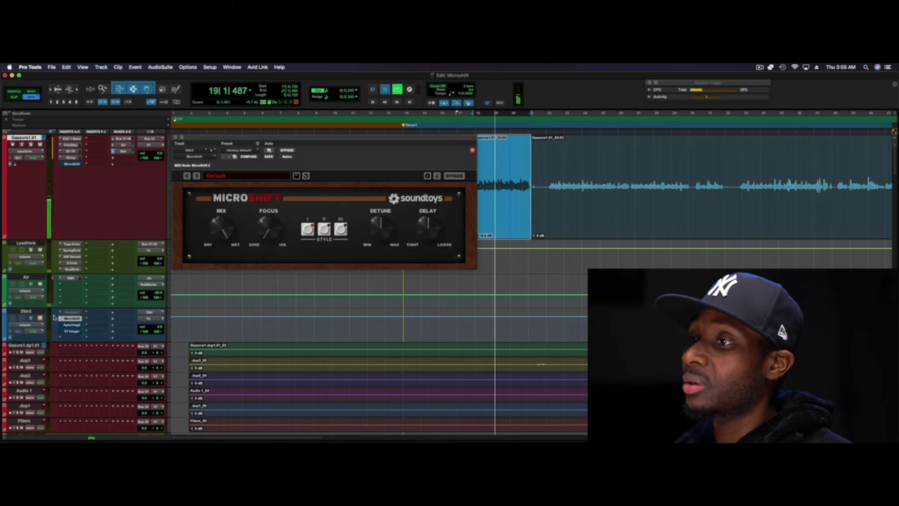
key("space")
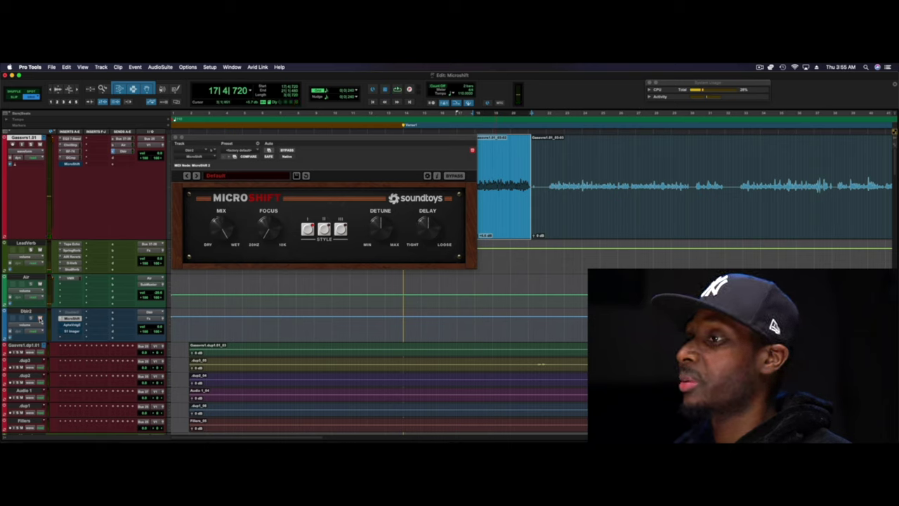
key("space")
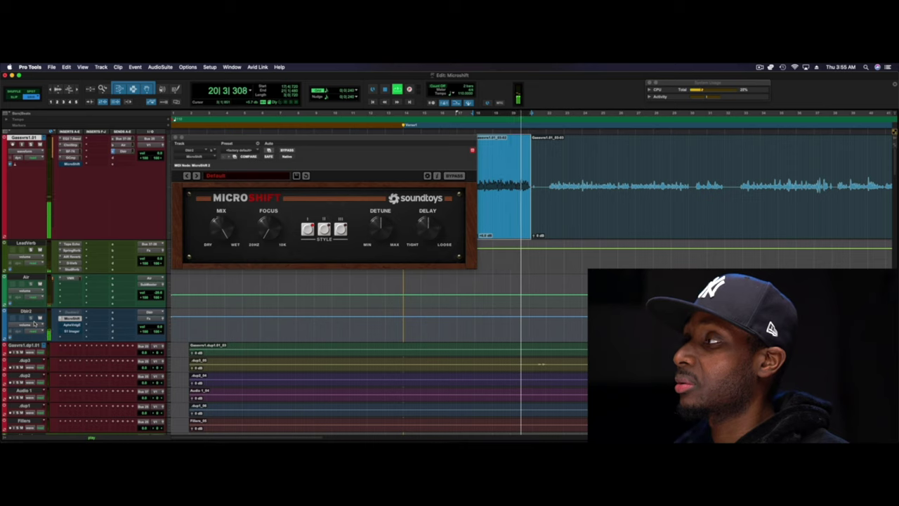
key("space")
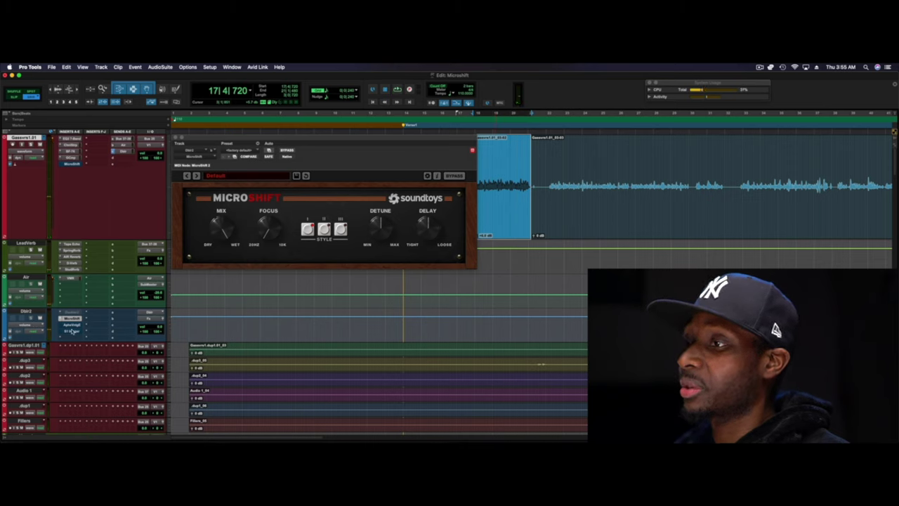
Take the Aphex Vintage Aural Exciter on the doubler bus out of bypass while auditioning the vocal from bar 17.
left_click(73, 328)
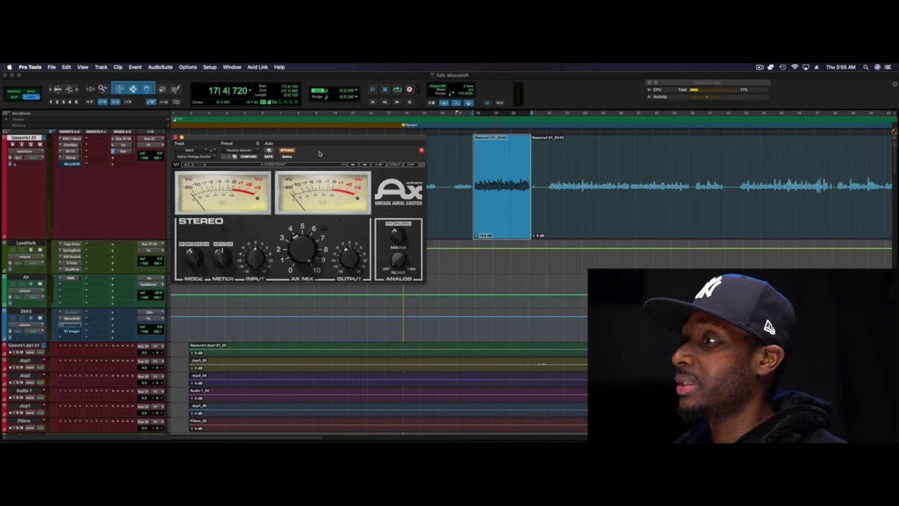
left_click(72, 319)
left_click(73, 325)
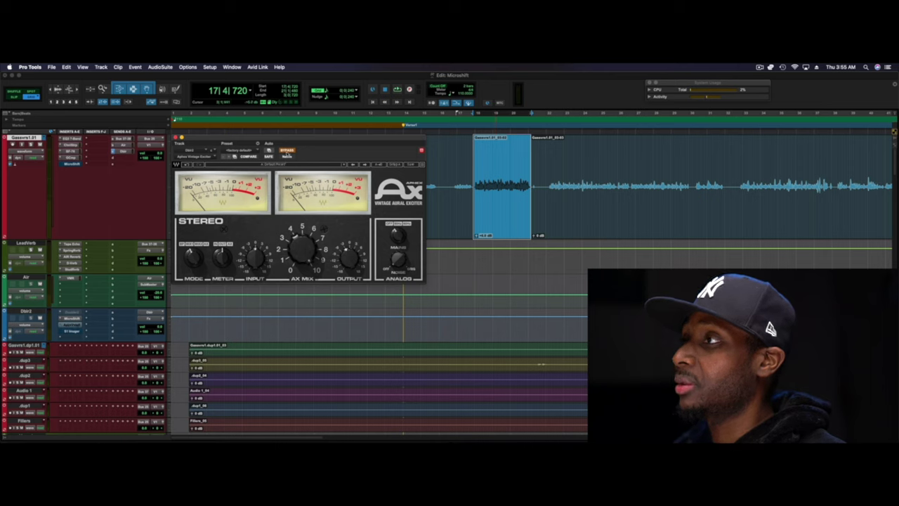
key("space")
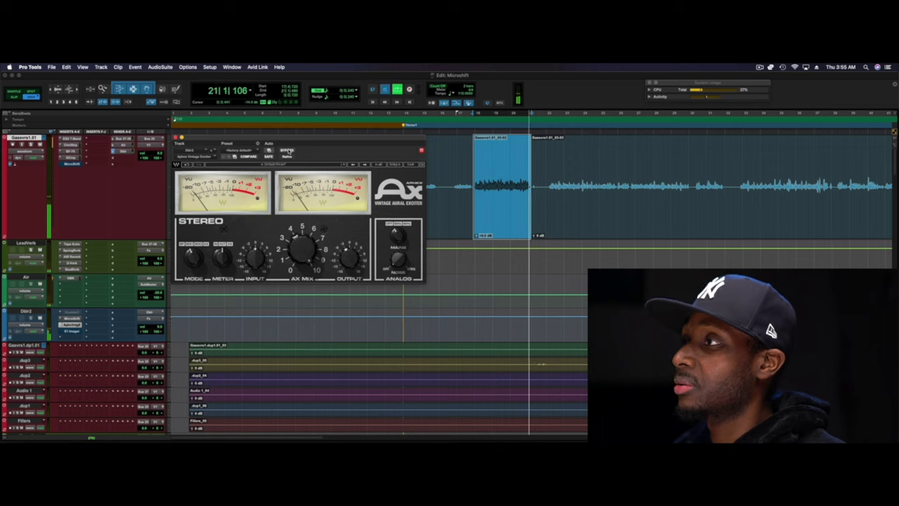
key("space")
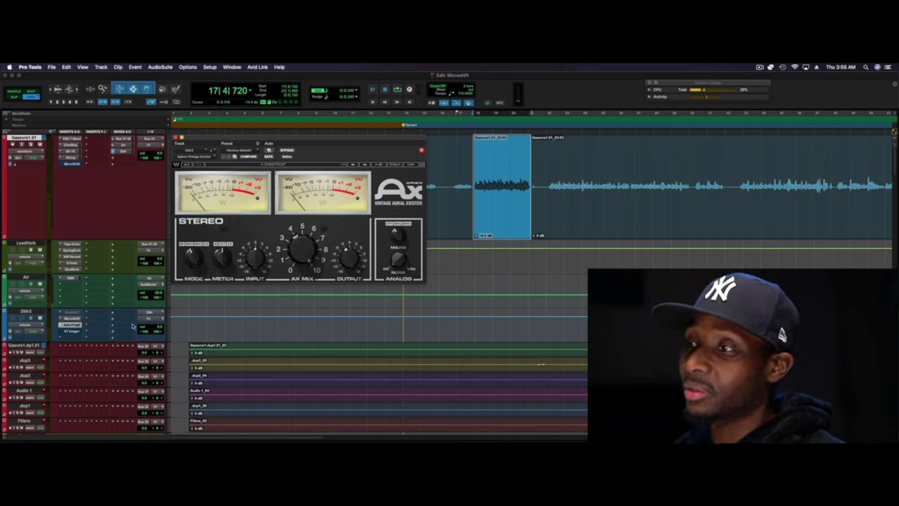
Enable the S1 Stereo Imager on the doubler bus and audition its width setting on the vocal.
left_click(73, 332)
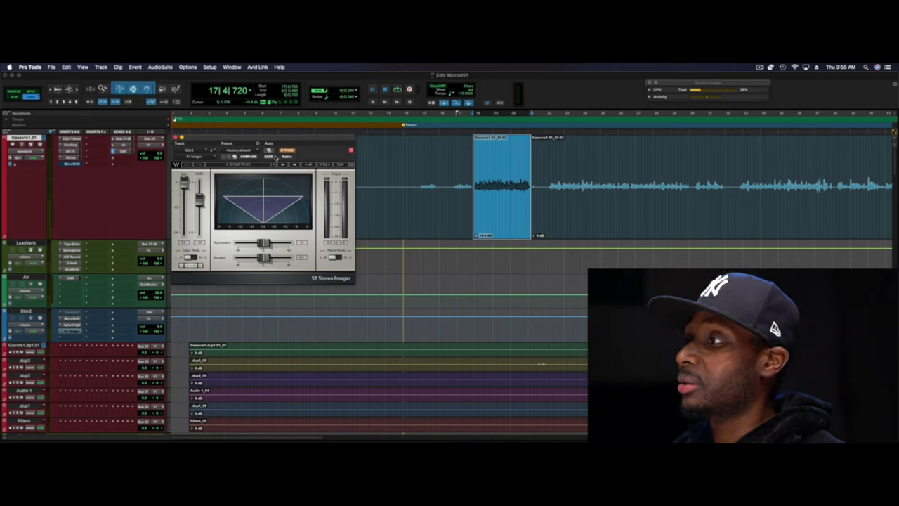
left_click(288, 151)
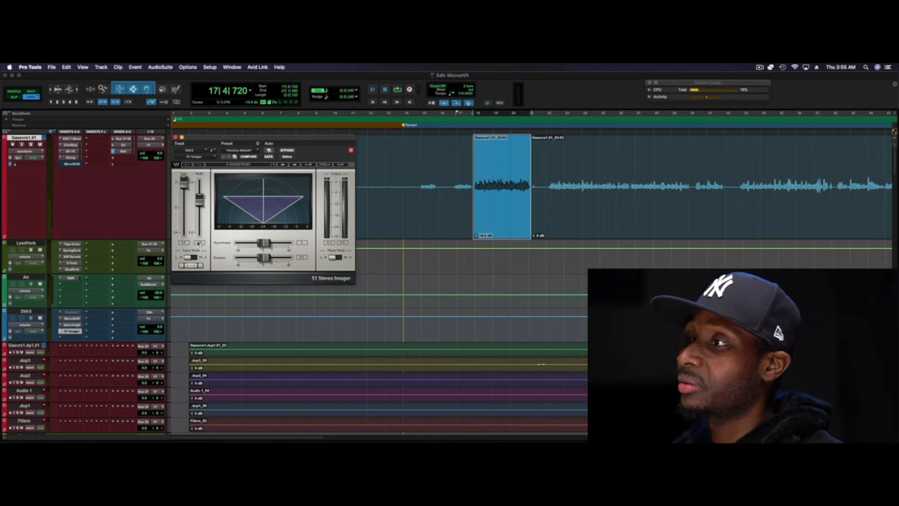
left_click(200, 243)
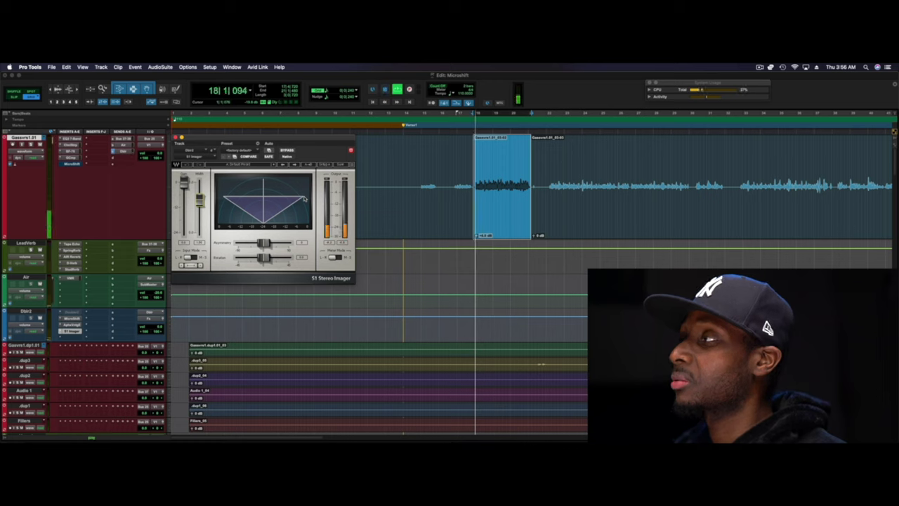
key("space")
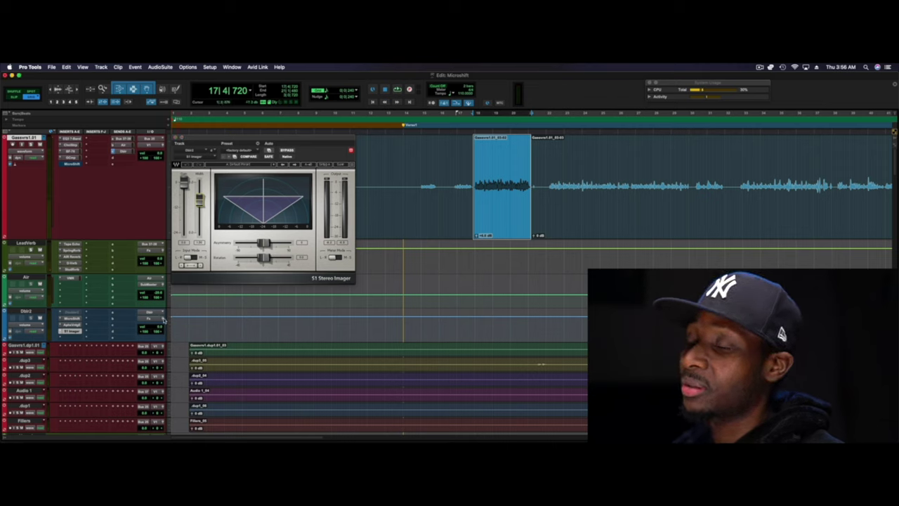
Open the doubler bus fader and lower it during playback to blend the effect under the lead vocal.
left_click(164, 320)
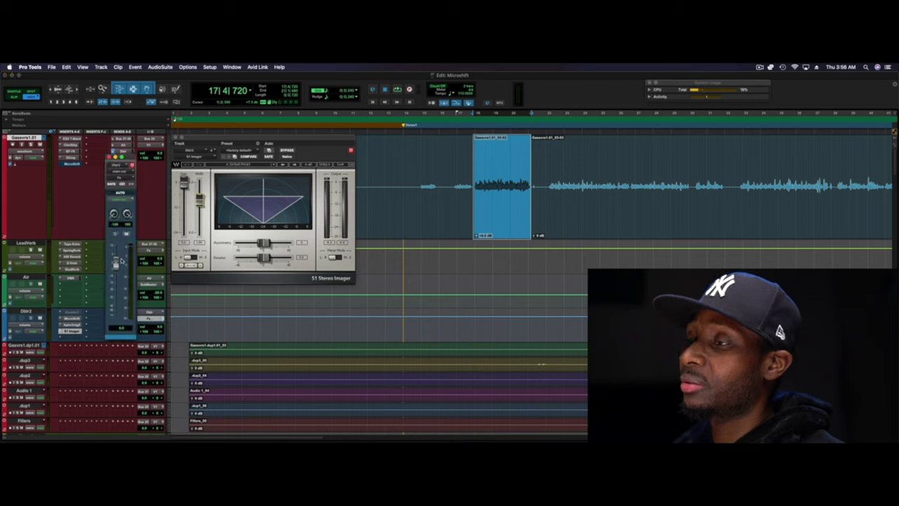
key("space")
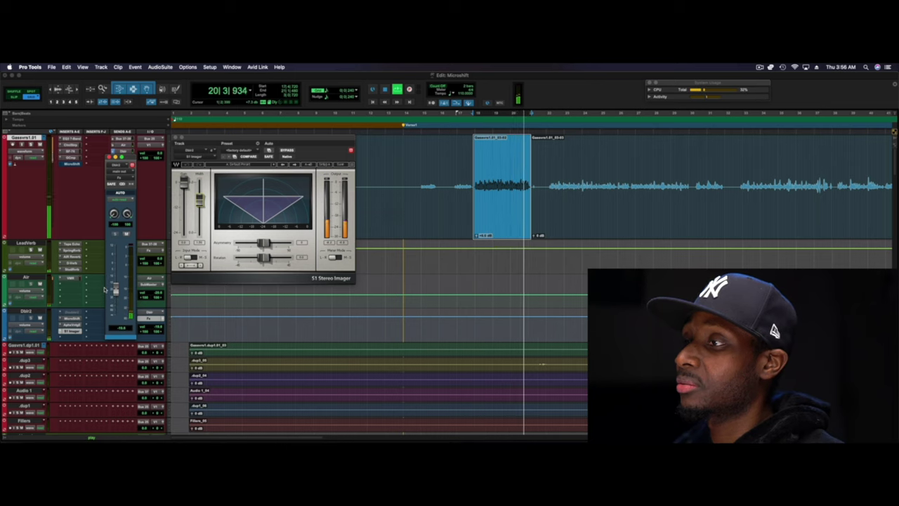
key("space")
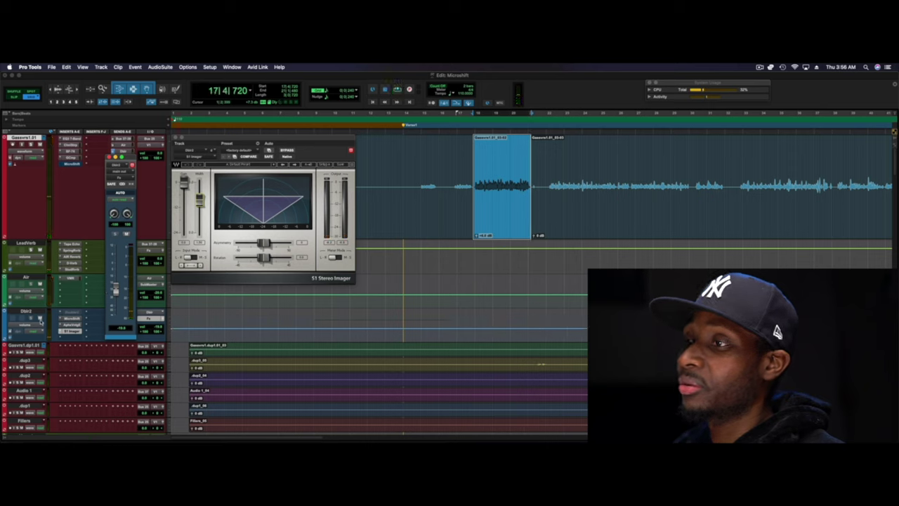
Replay the vocal from bar 17 to compare it with the blended doubler bus muted and unmuted.
key("space")
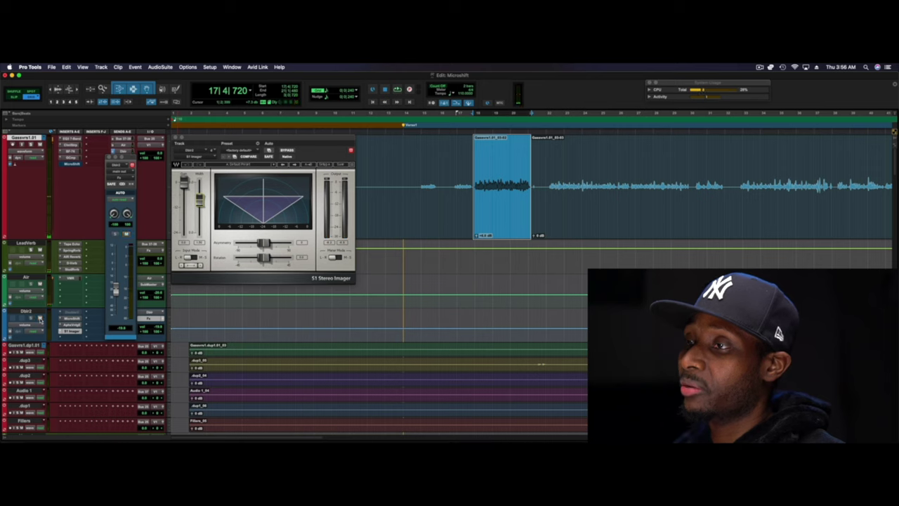
key("space")
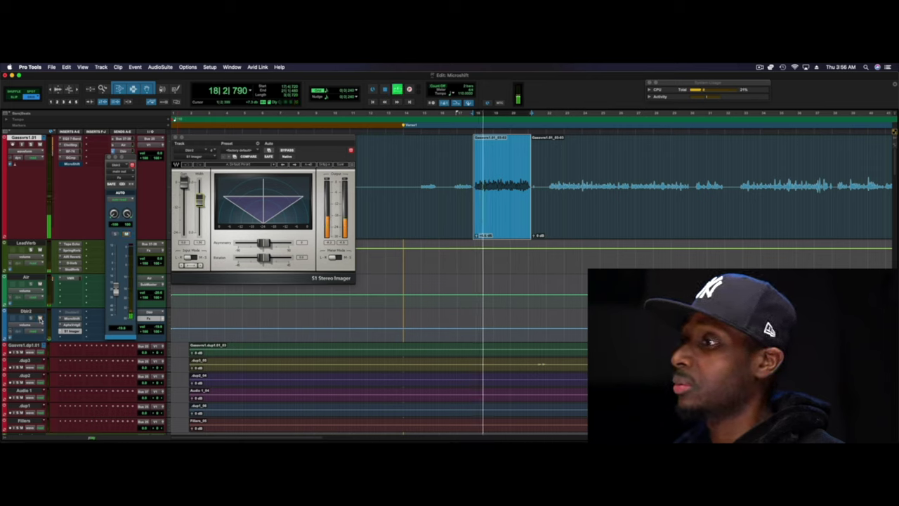